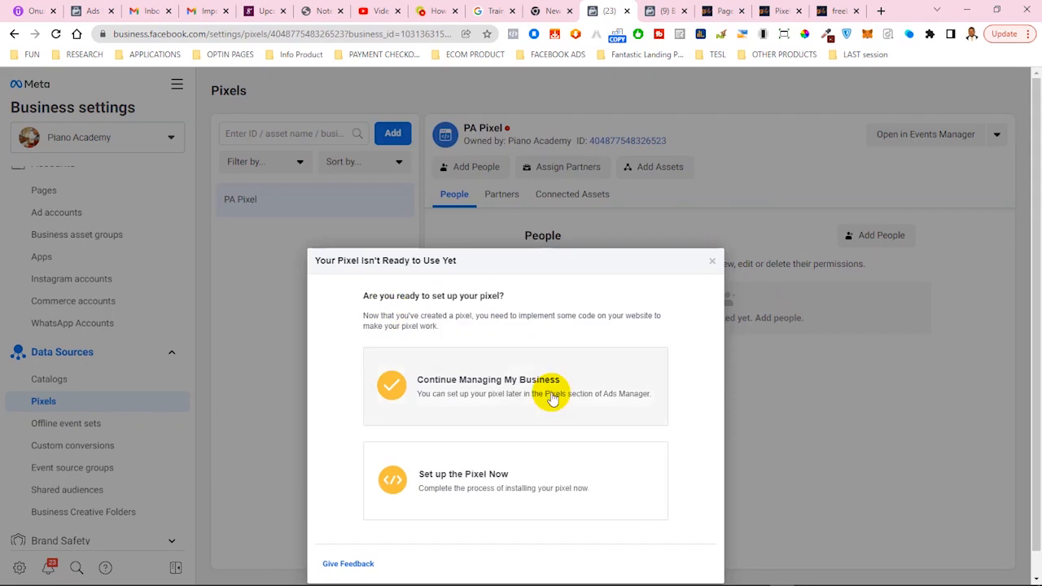
# Start the setup of PA Pixel and go through the Install Pixel instructions as far as the base code test
pyautogui.click(470, 479)
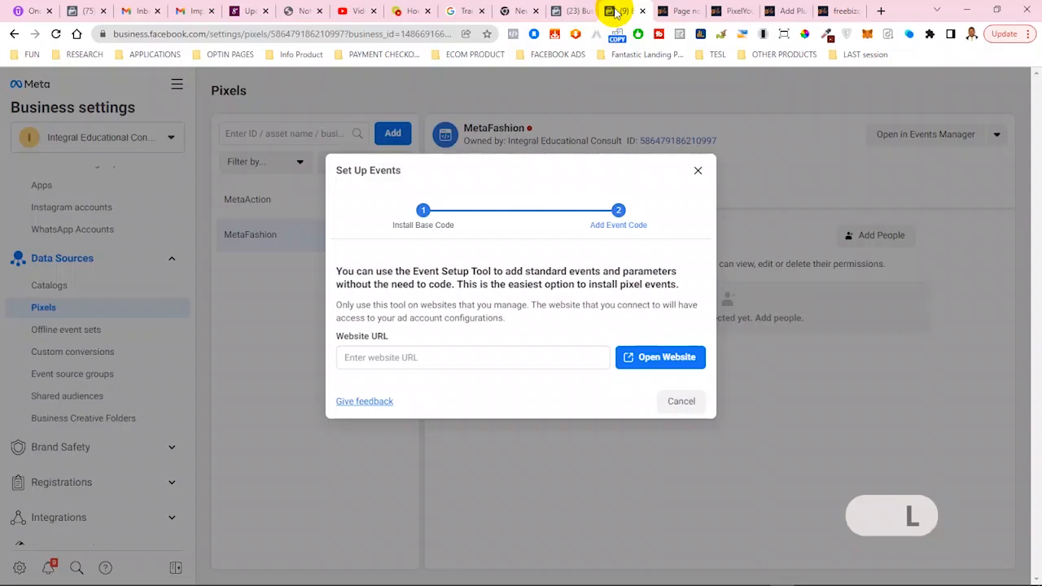
pyautogui.click(566, 11)
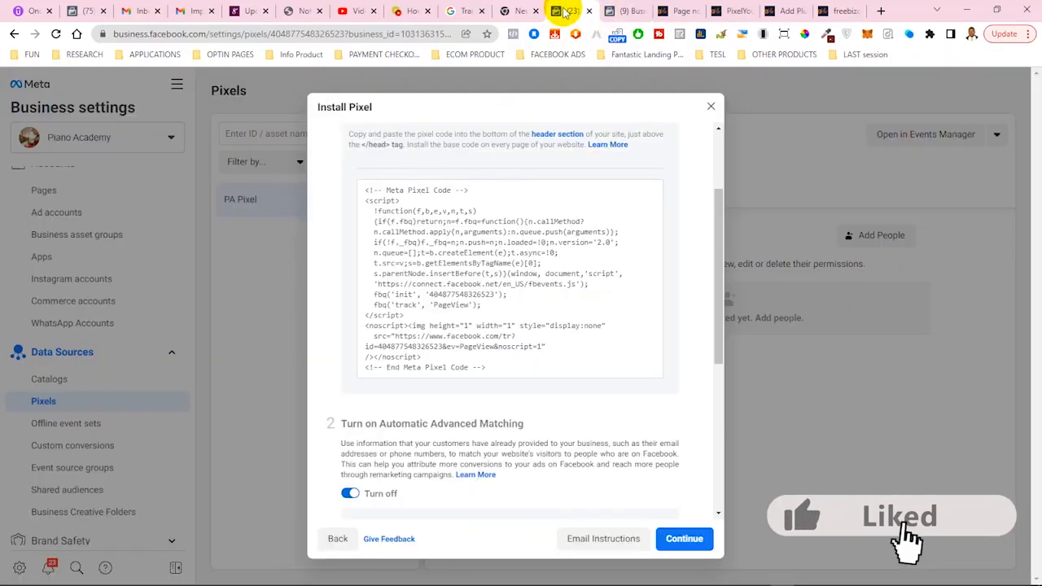
pyautogui.scroll(-1, 535, 344)
pyautogui.scroll(-3, 538, 361)
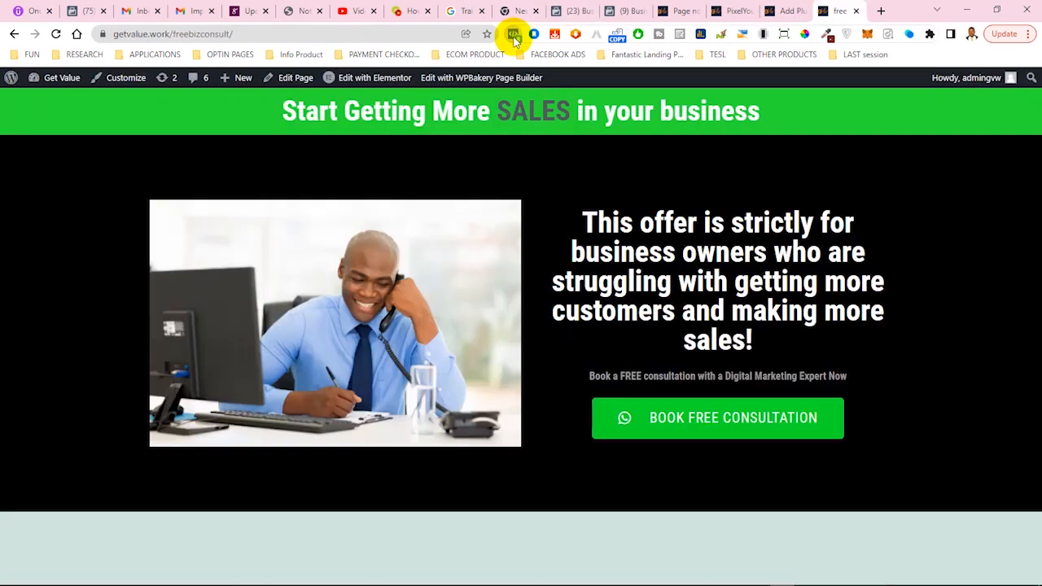
# Inspect the pixels on the getvalue.work/freebizconsult page with Facebook Pixel Helper, including the PA Pixel entry
pyautogui.click(512, 34)
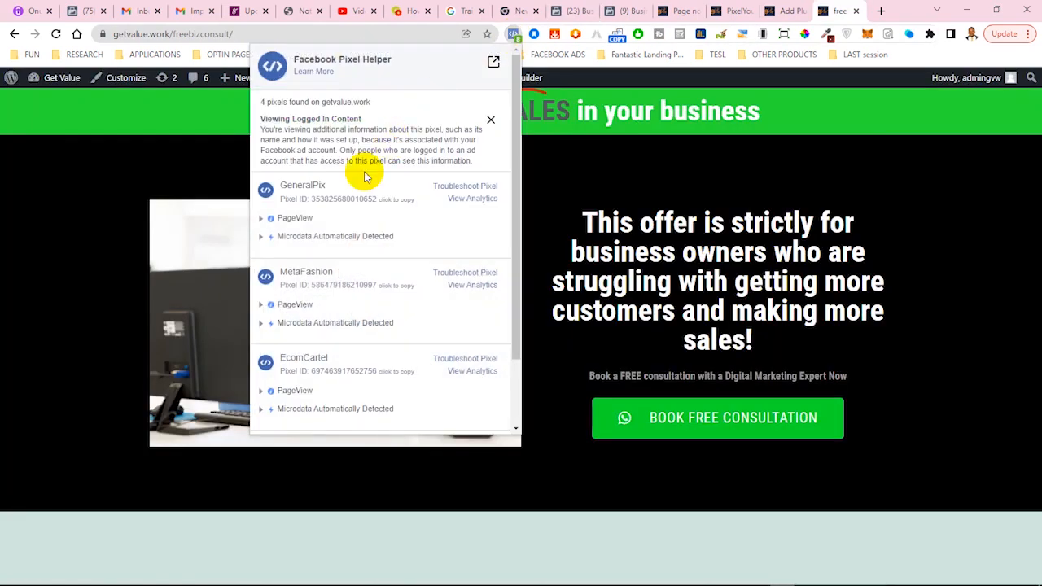
pyautogui.scroll(-1, 337, 324)
pyautogui.scroll(-2, 335, 322)
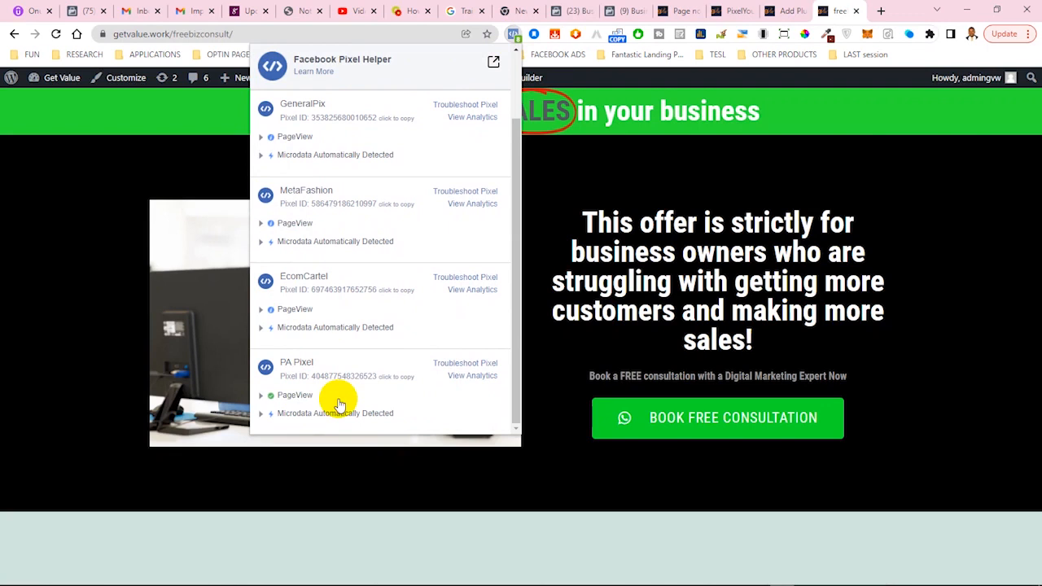
pyautogui.click(562, 11)
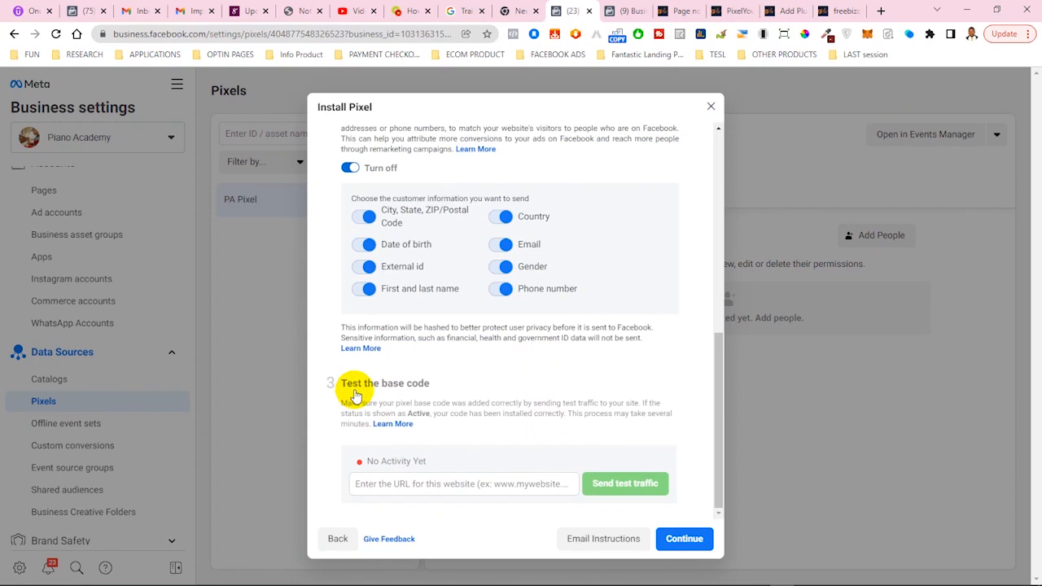
pyautogui.click(382, 484)
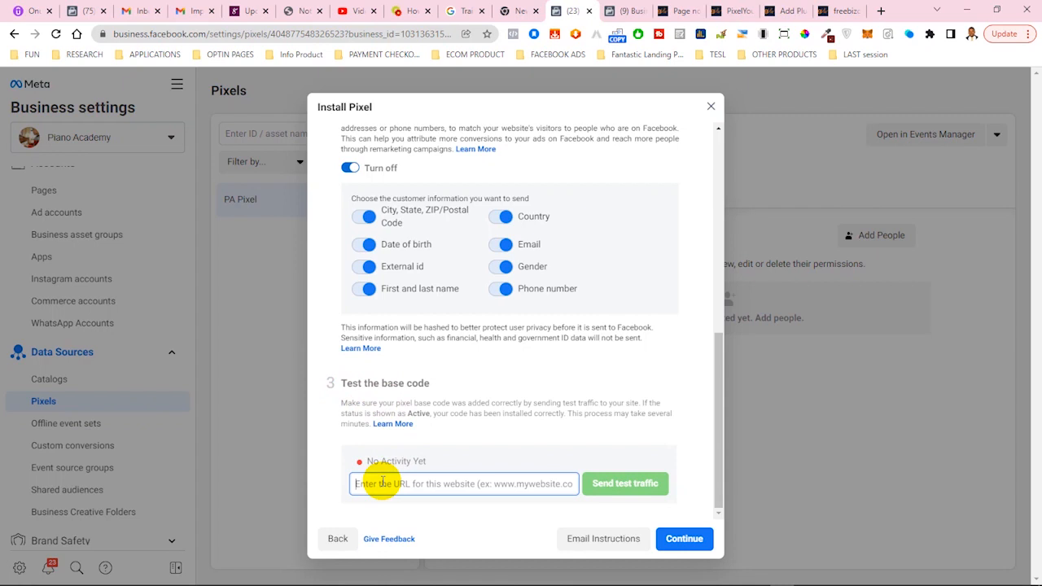
pyautogui.write('https://getvalue.work/freebizconsult/')
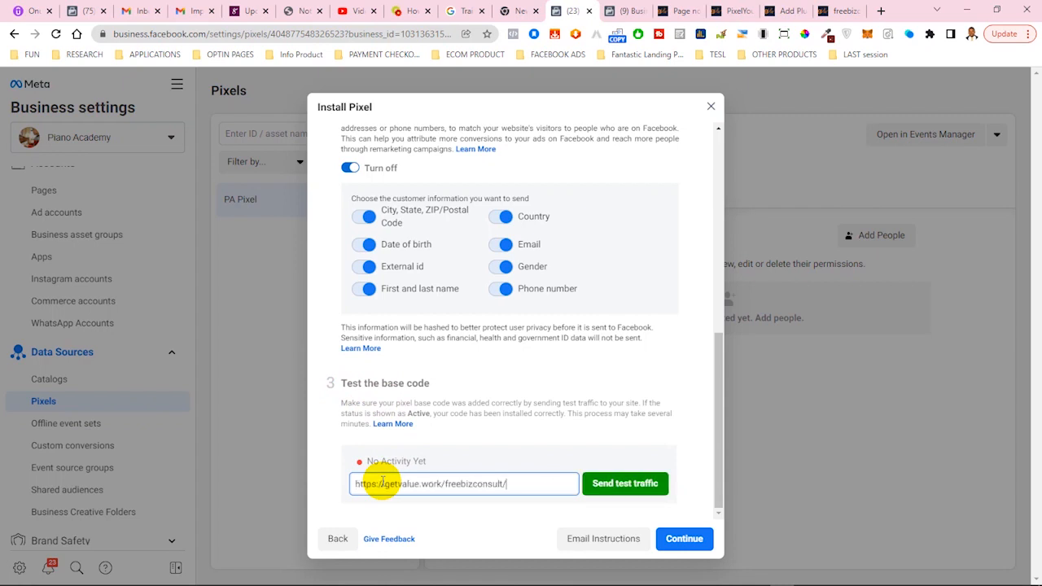
pyautogui.click(606, 484)
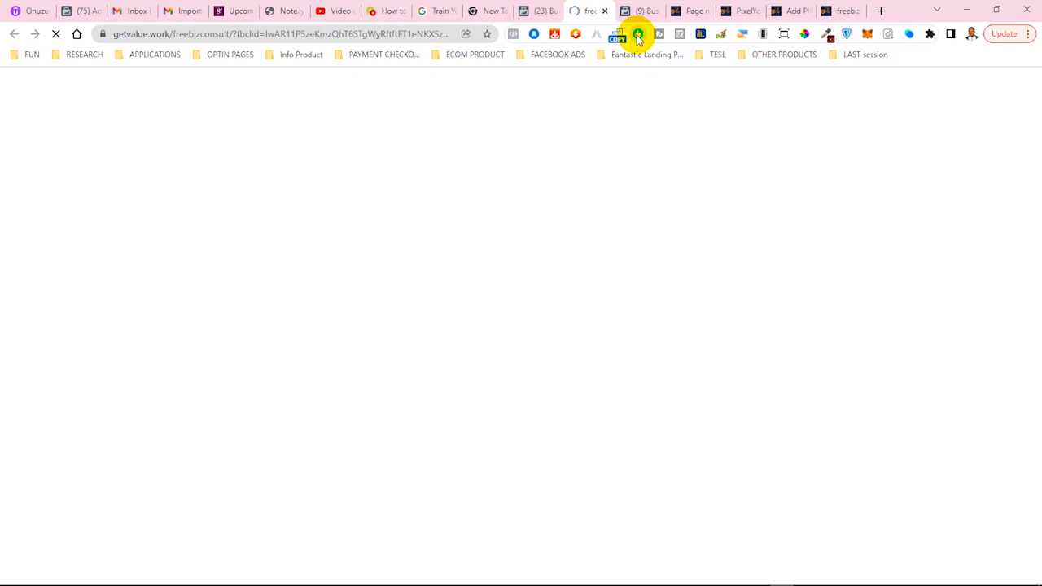
pyautogui.click(638, 35)
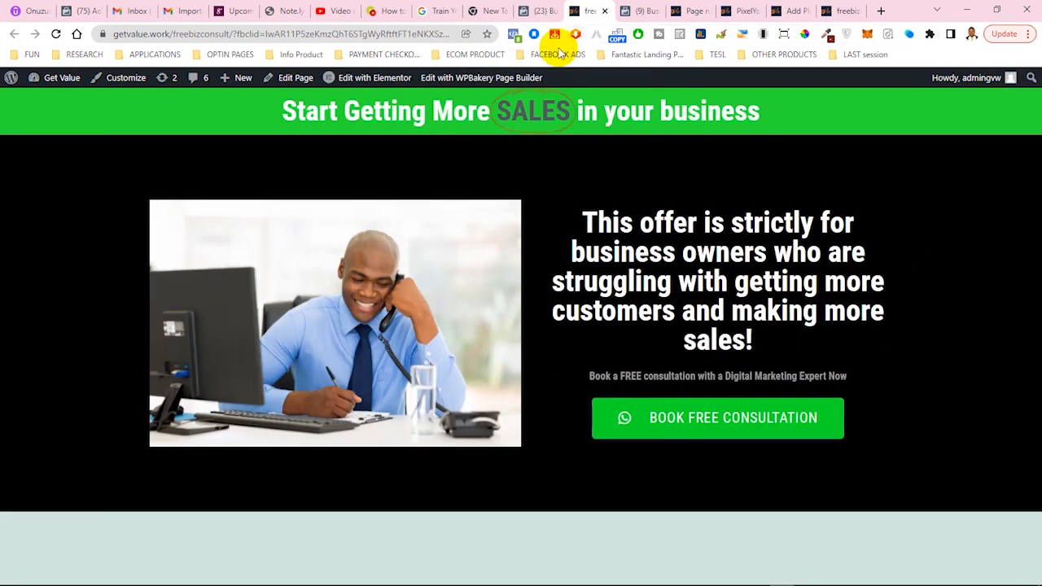
pyautogui.click(535, 12)
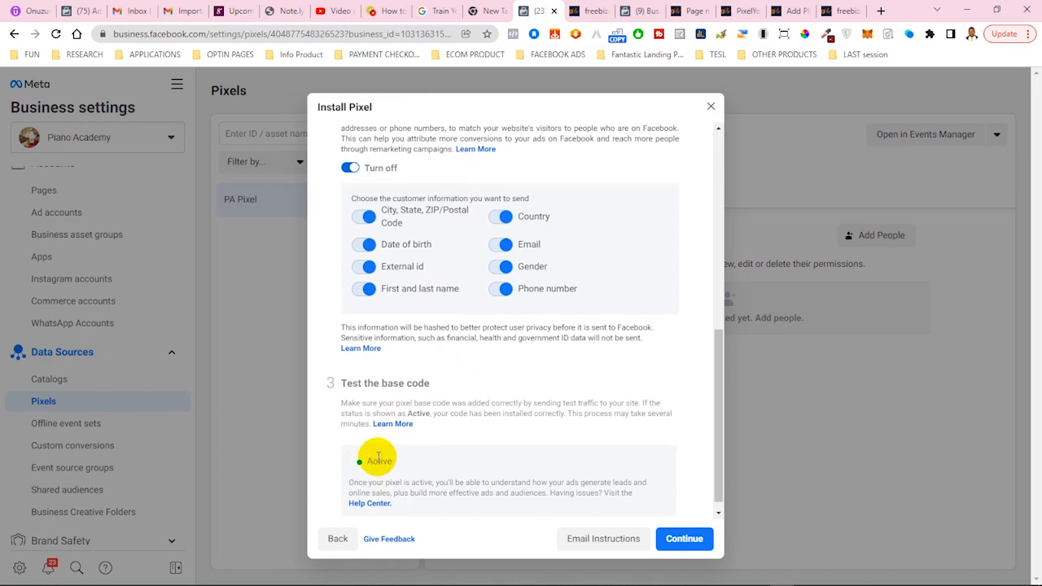
pyautogui.click(675, 540)
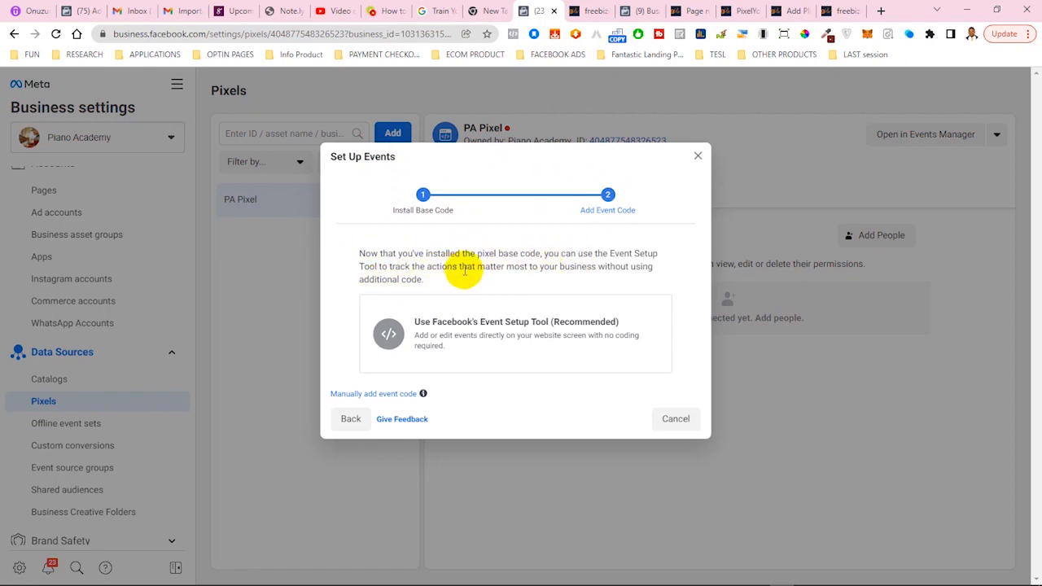
pyautogui.click(456, 337)
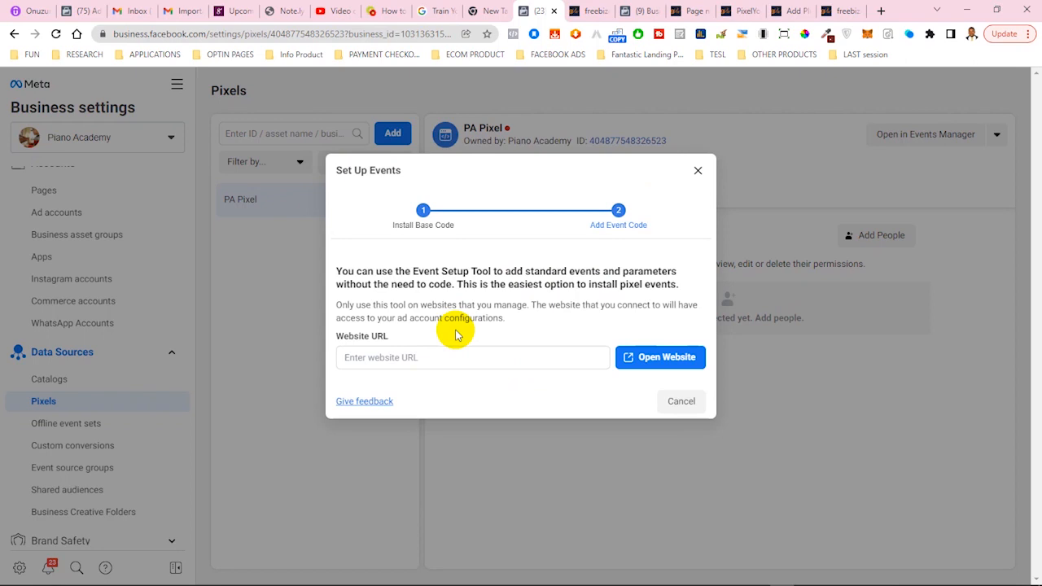
pyautogui.click(381, 356)
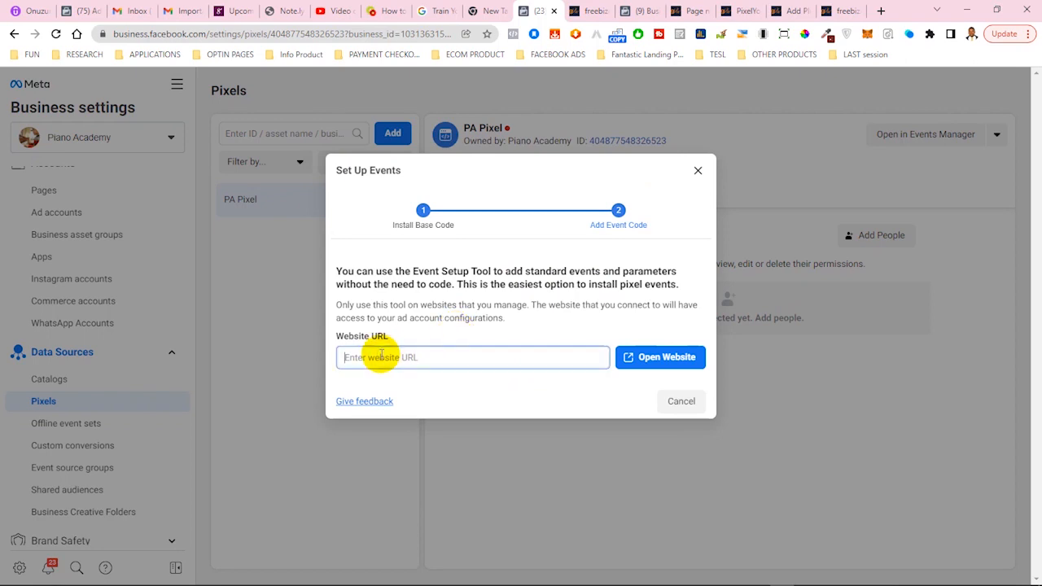
pyautogui.write('https://getvalue.work/freebizconsult/')
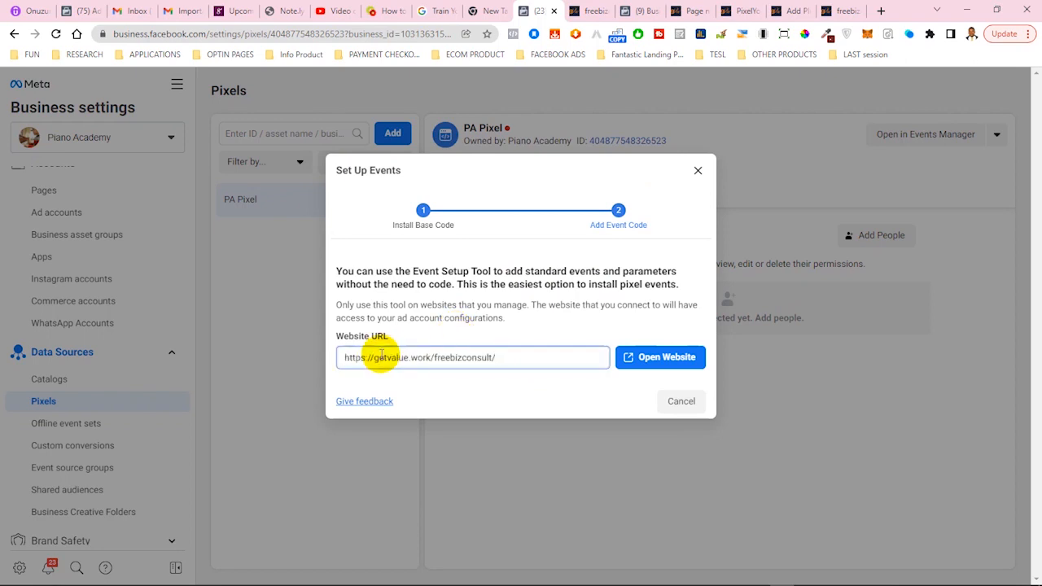
pyautogui.click(648, 362)
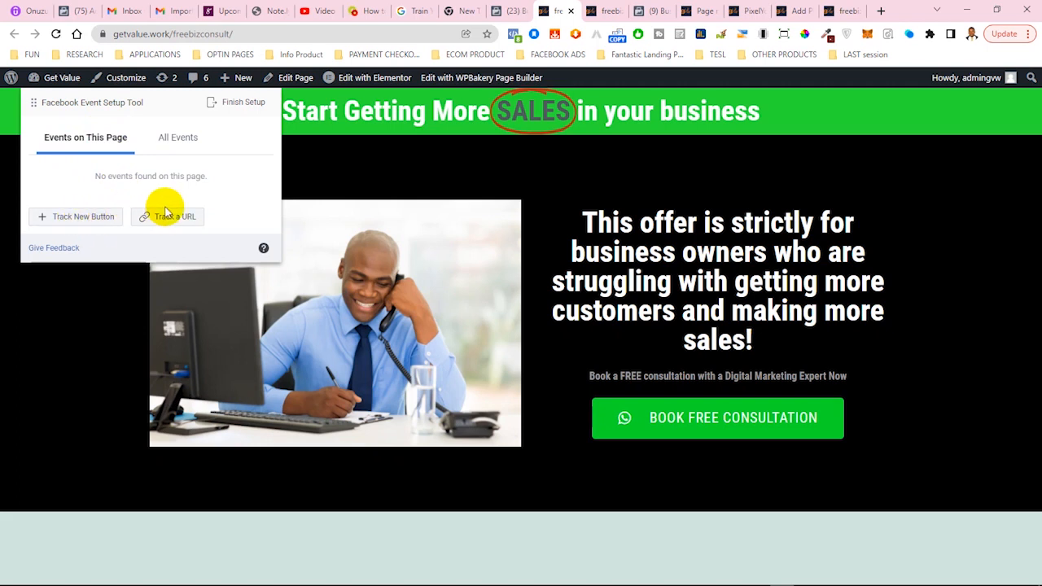
# Track the BOOK FREE CONSULTATION button as a Lead event without including a value
pyautogui.click(81, 218)
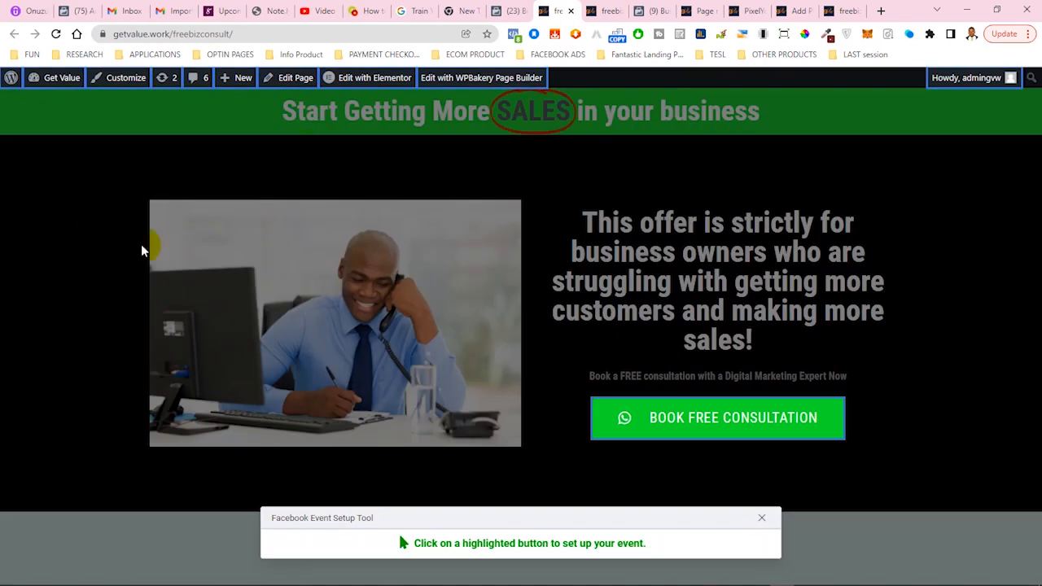
pyautogui.click(675, 423)
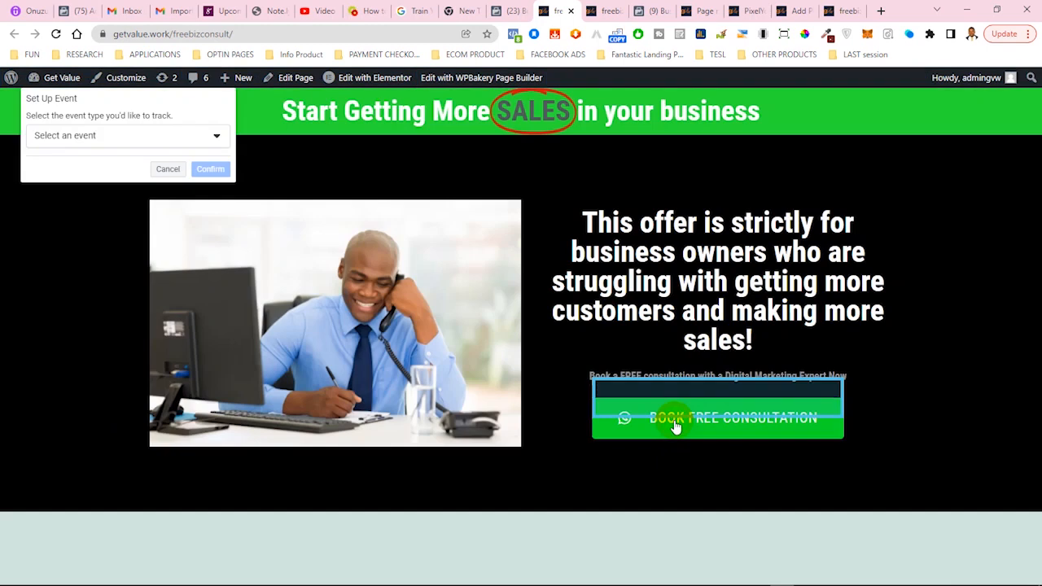
pyautogui.click(179, 139)
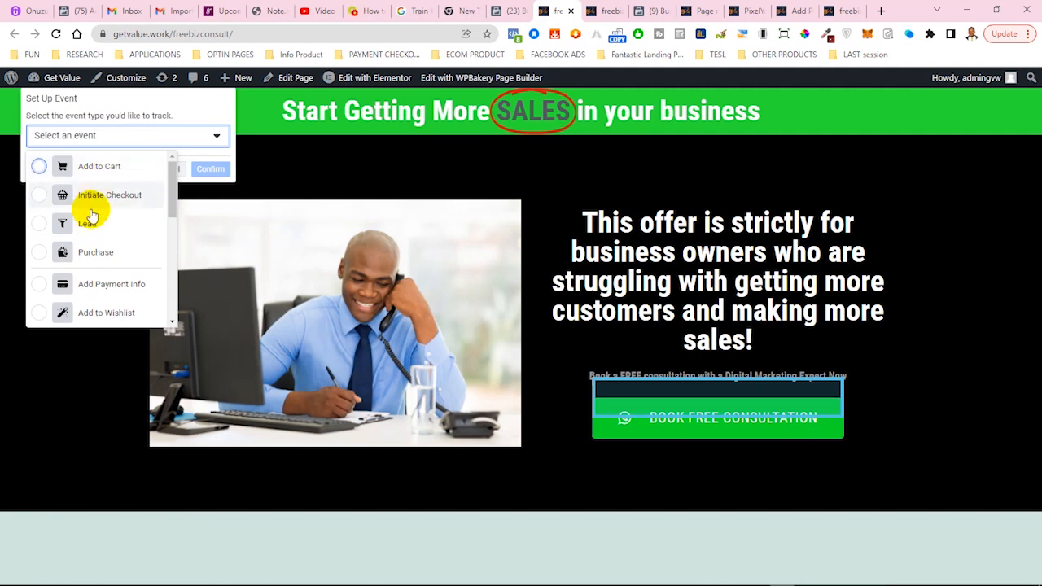
pyautogui.scroll(-1, 93, 251)
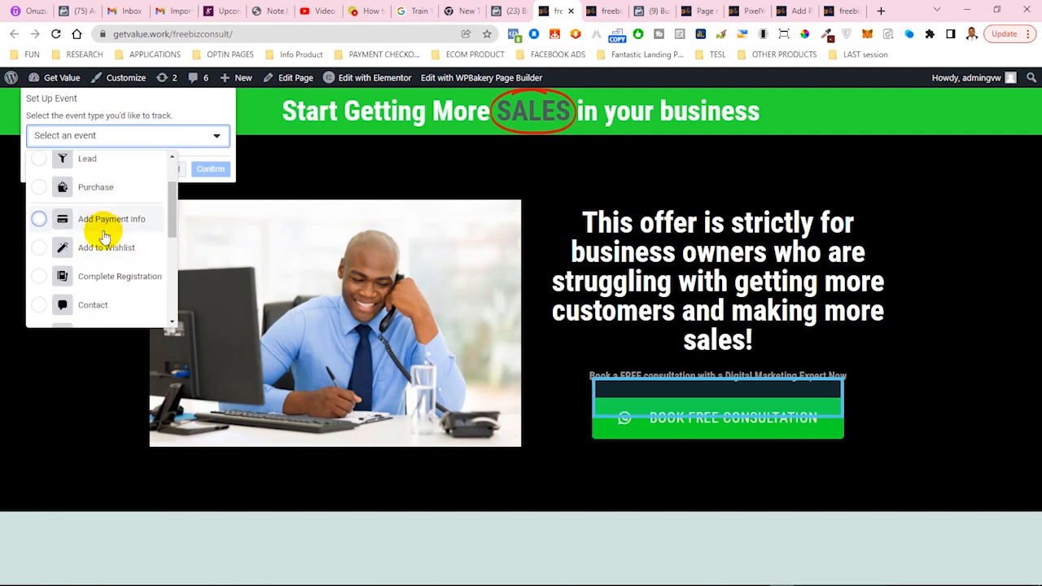
pyautogui.scroll(-1, 97, 259)
pyautogui.scroll(-3, 100, 236)
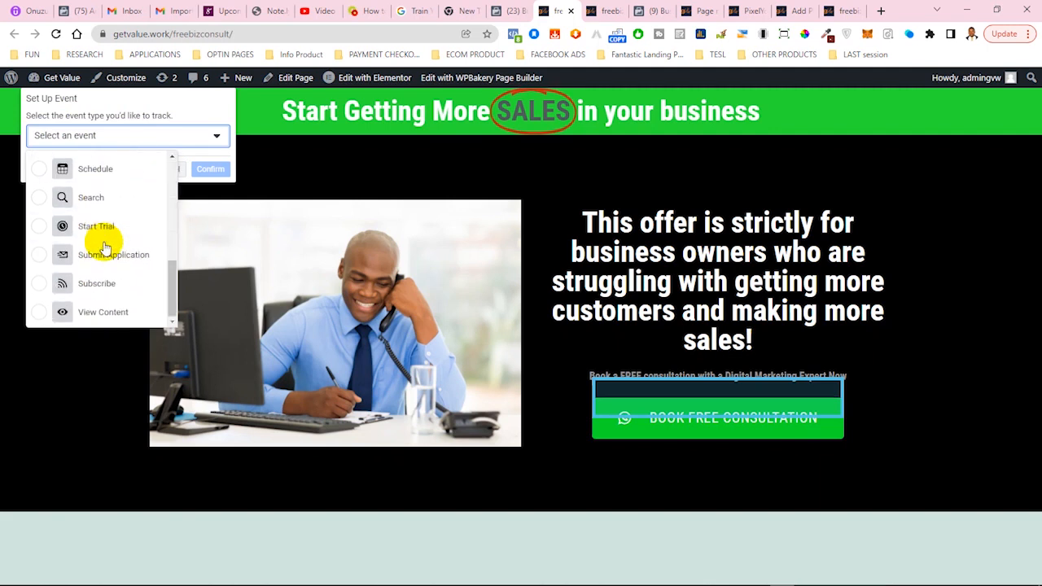
pyautogui.scroll(5, 97, 220)
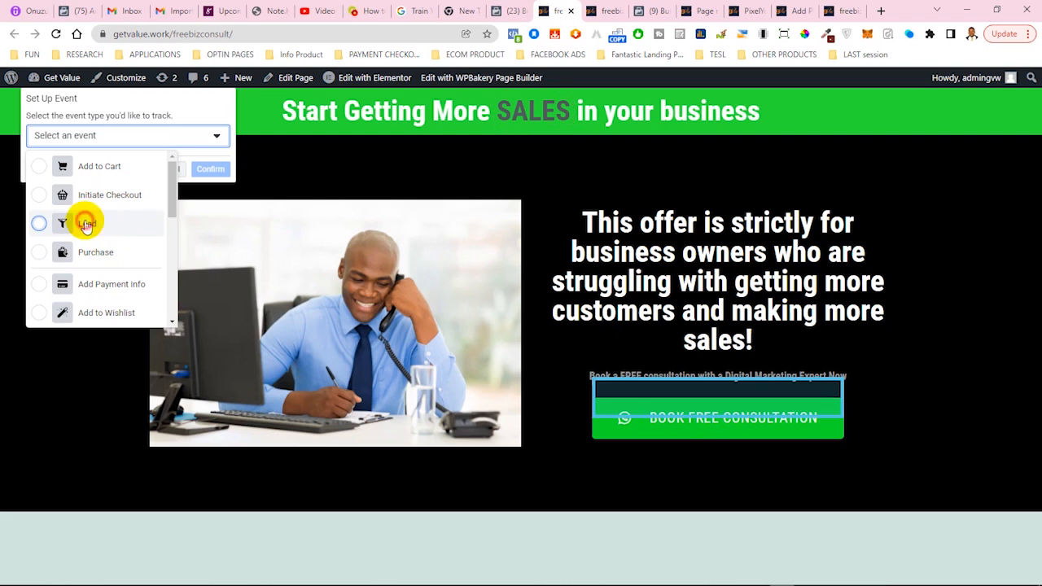
pyautogui.click(86, 225)
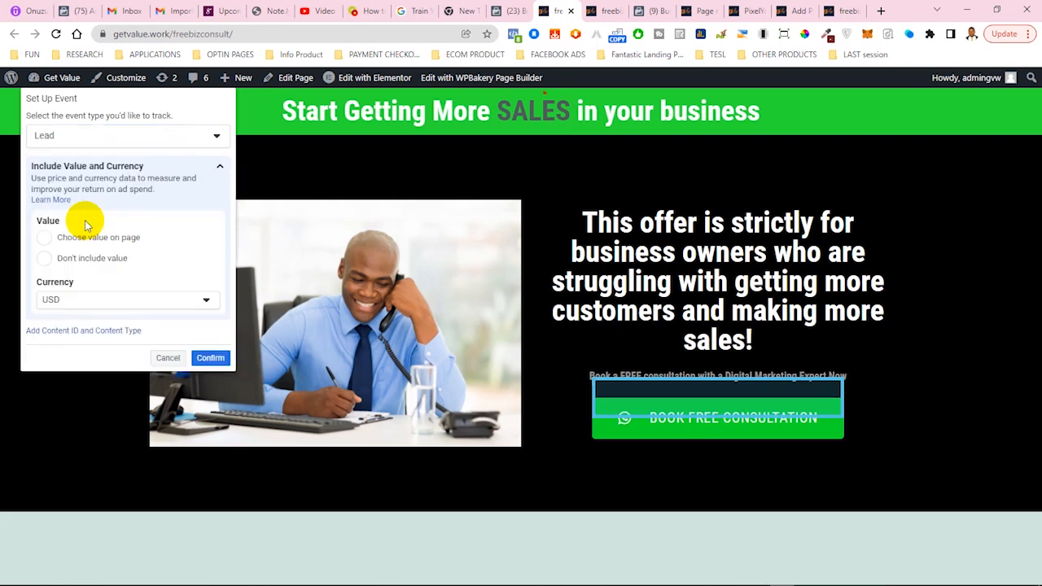
pyautogui.click(46, 258)
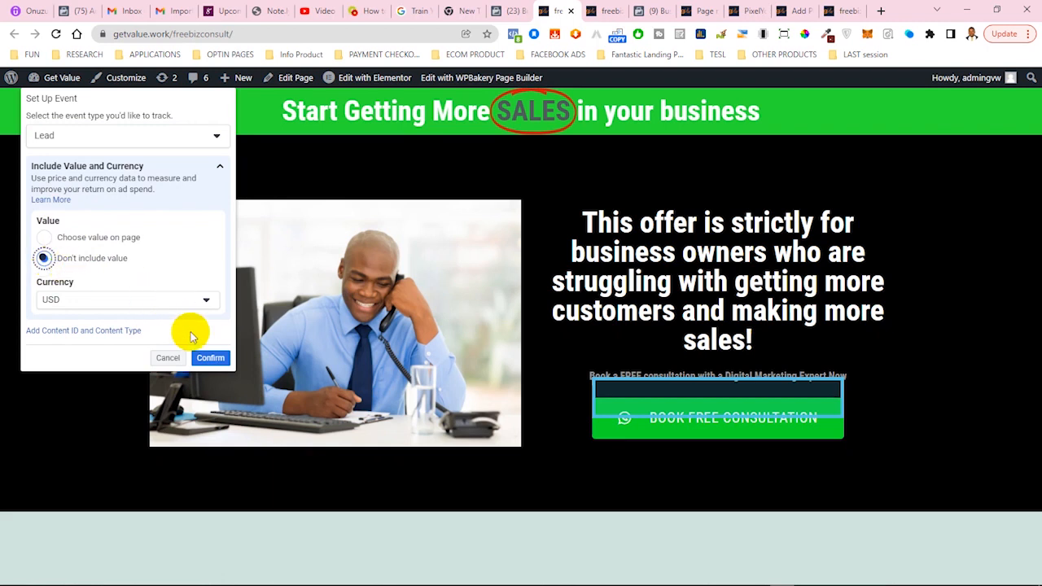
pyautogui.click(210, 359)
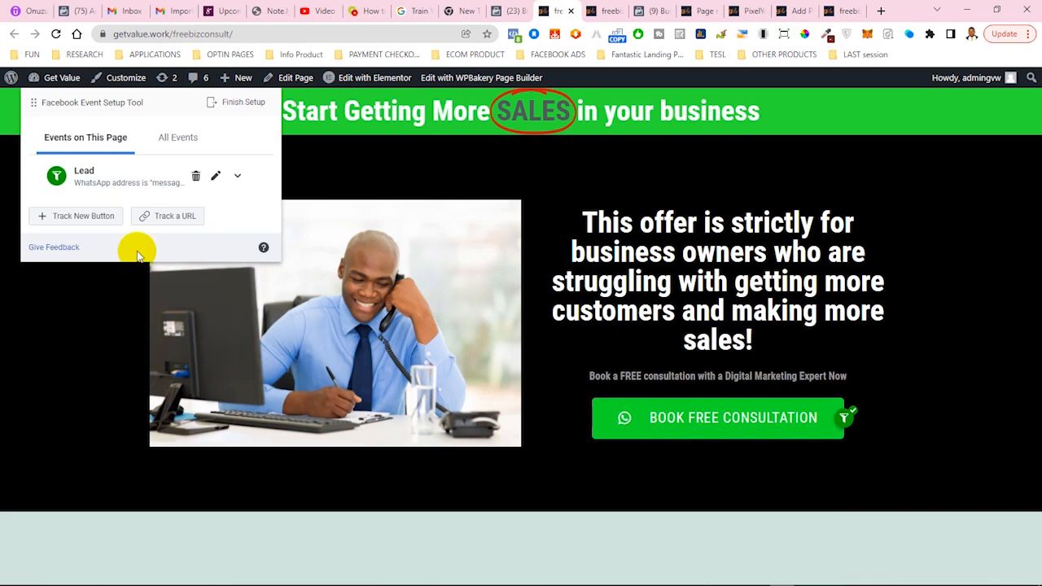
pyautogui.click(166, 222)
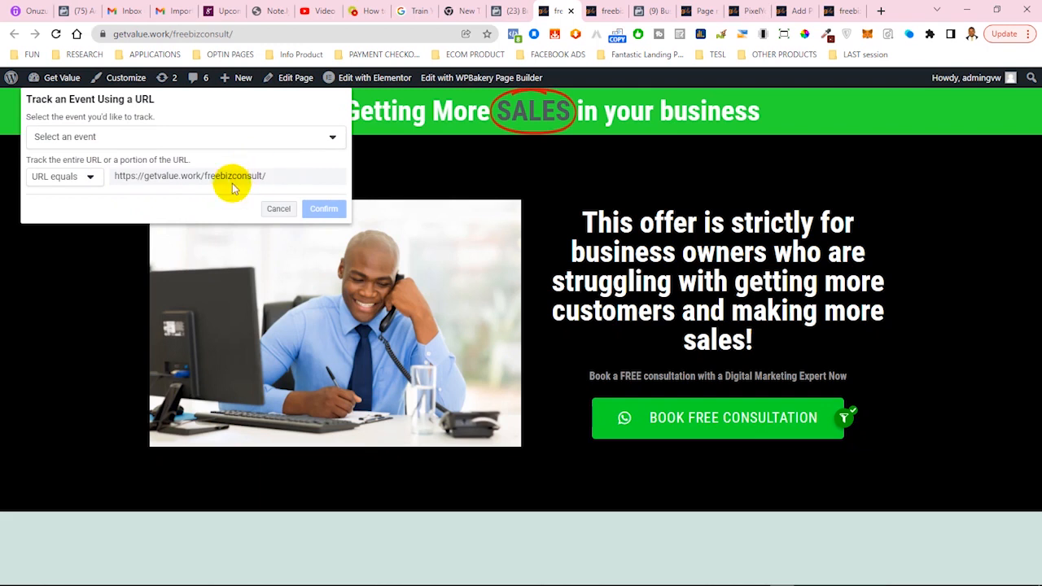
pyautogui.click(214, 136)
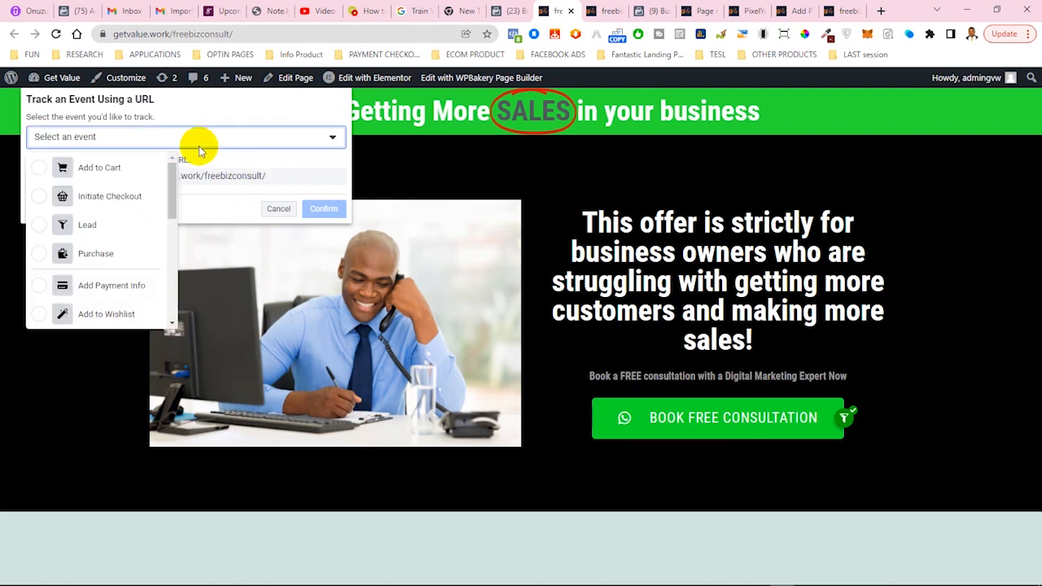
pyautogui.scroll(-5, 114, 268)
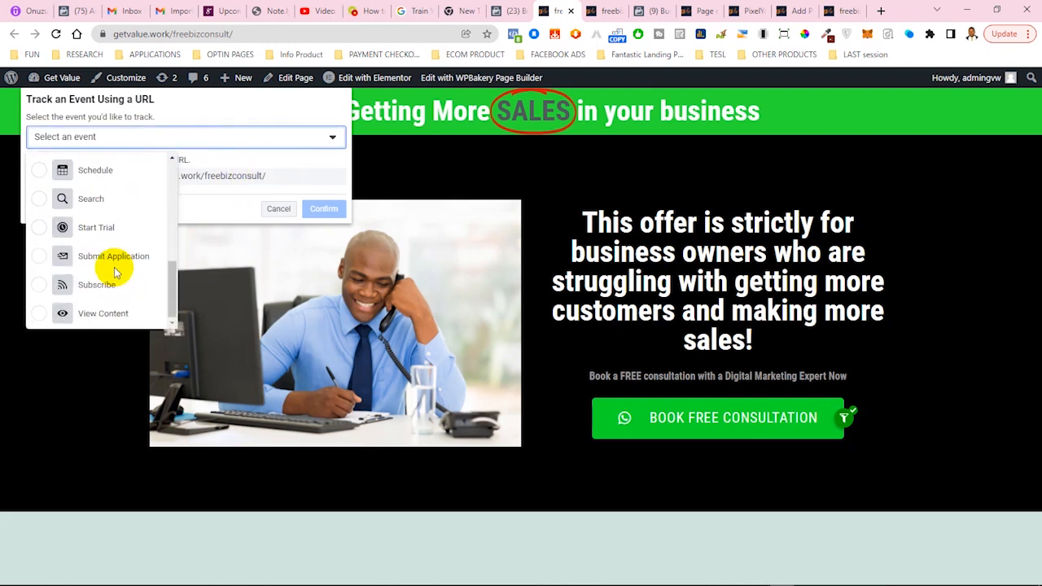
pyautogui.scroll(5, 114, 273)
pyautogui.scroll(-5, 114, 273)
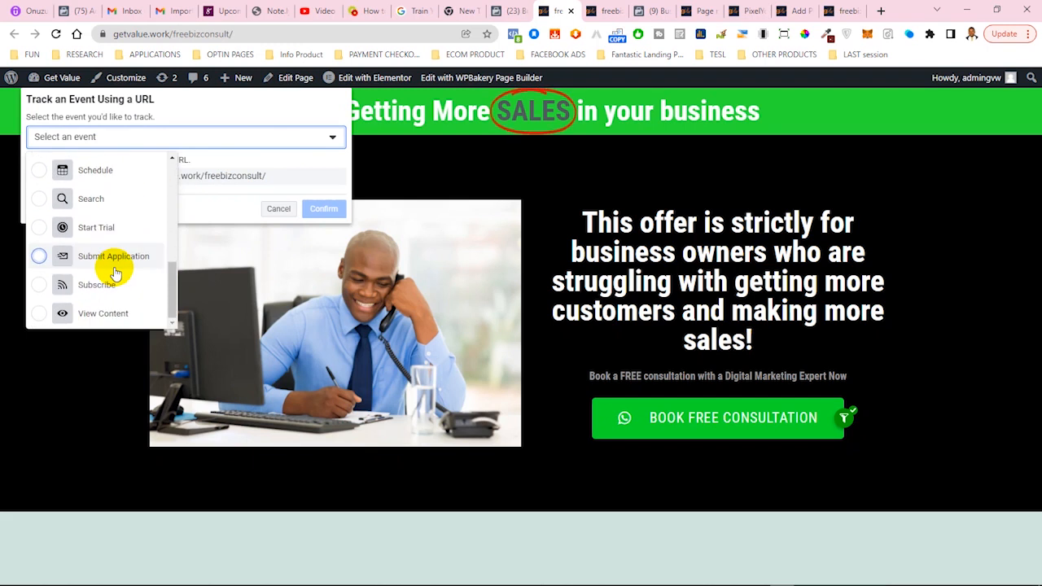
pyautogui.click(92, 319)
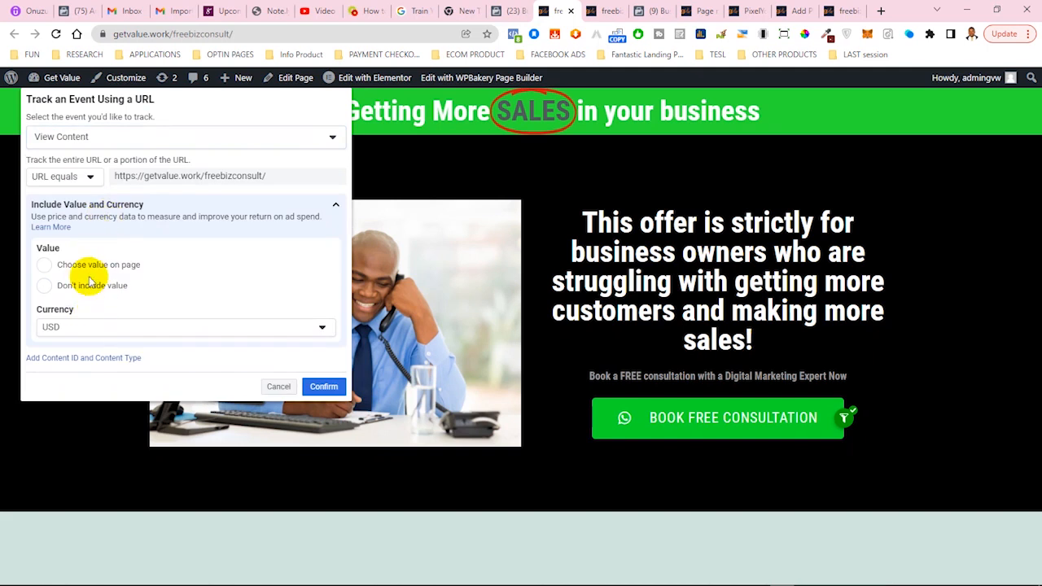
pyautogui.click(43, 286)
pyautogui.click(322, 388)
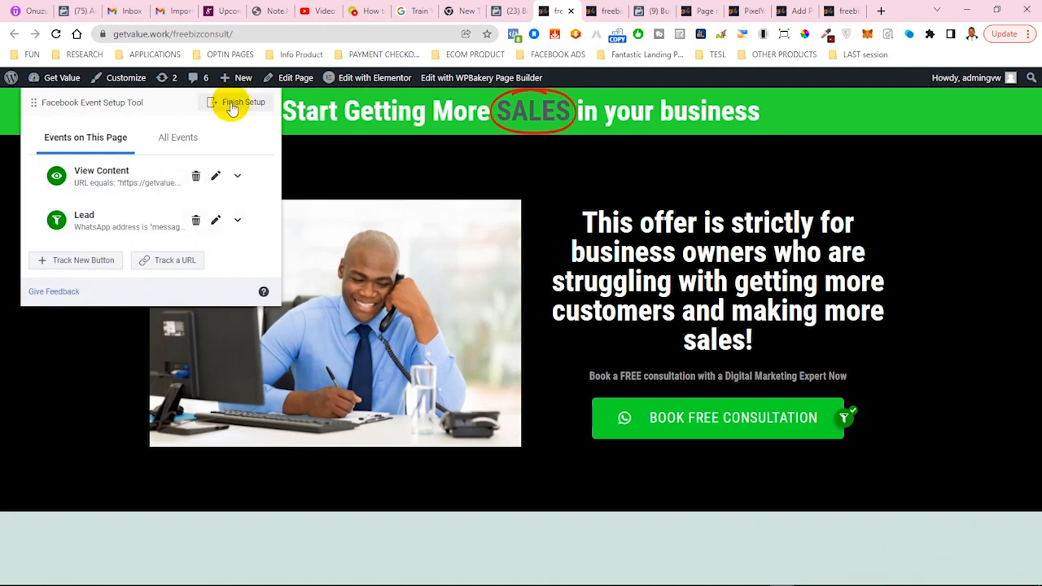
# Review all added events, finish the event setup and submit Yes as feedback on the Event Setup Tool
pyautogui.click(177, 137)
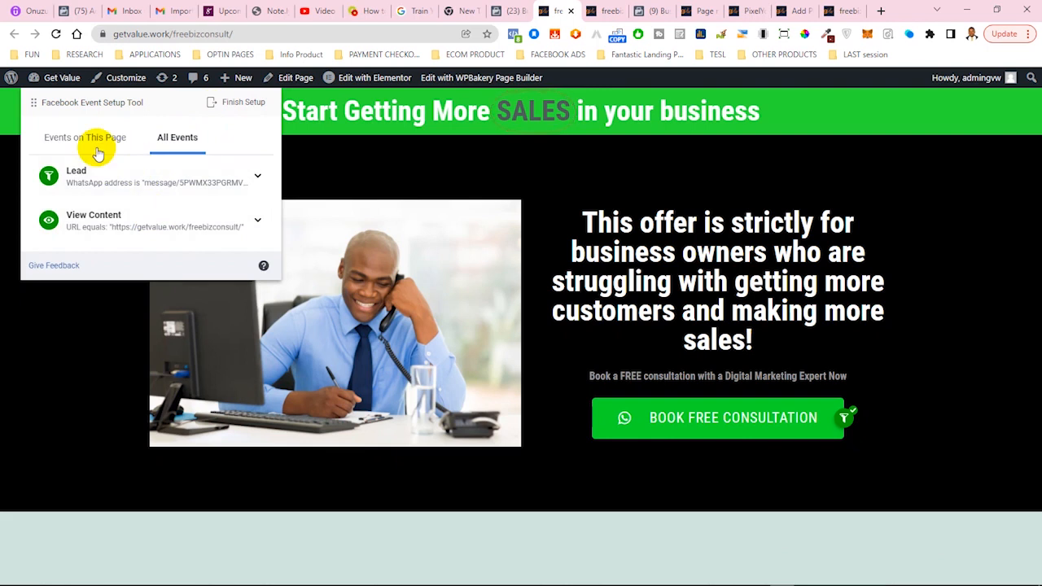
pyautogui.click(234, 104)
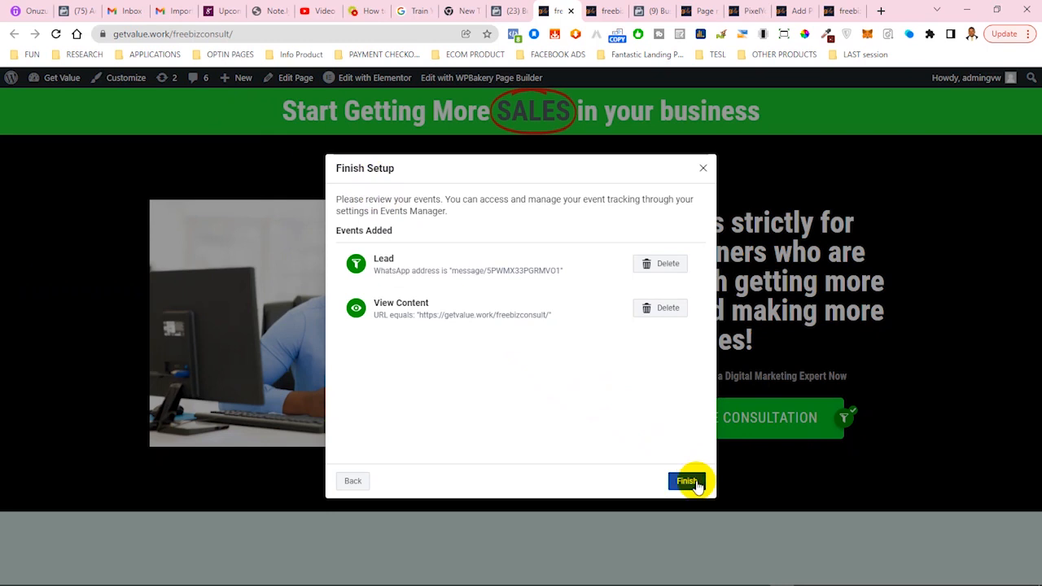
pyautogui.click(688, 481)
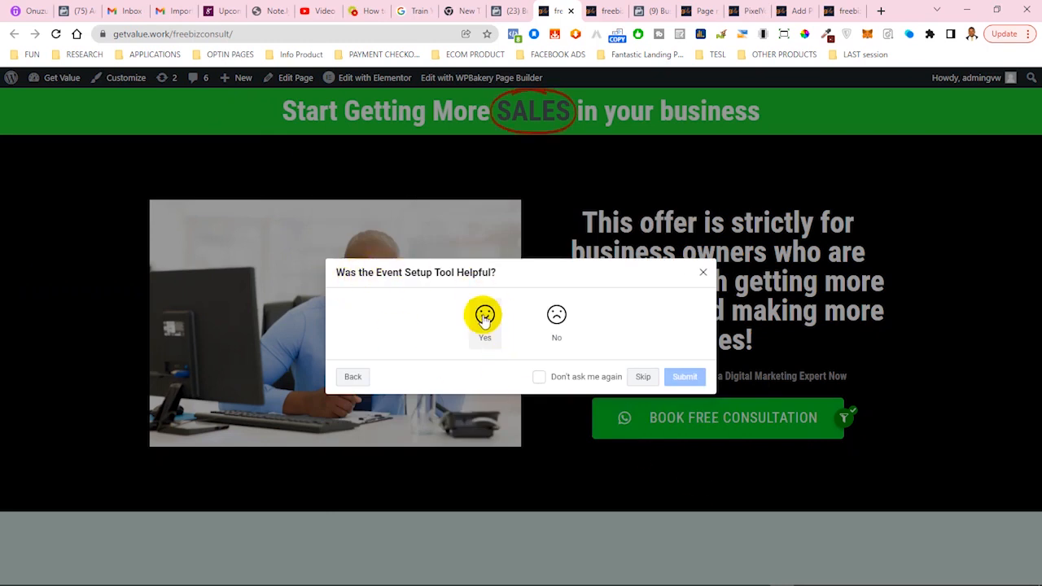
pyautogui.click(485, 317)
pyautogui.click(683, 419)
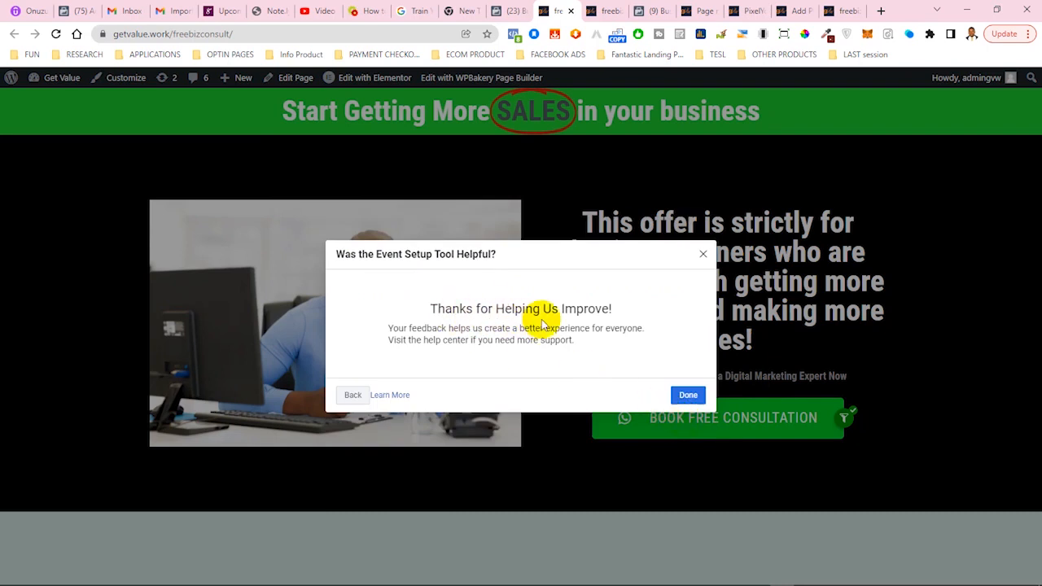
# Exit the Event Setup Tool and test the events by reloading the freebizconsult page and following its BOOK FREE CONSULTATION link
pyautogui.click(688, 395)
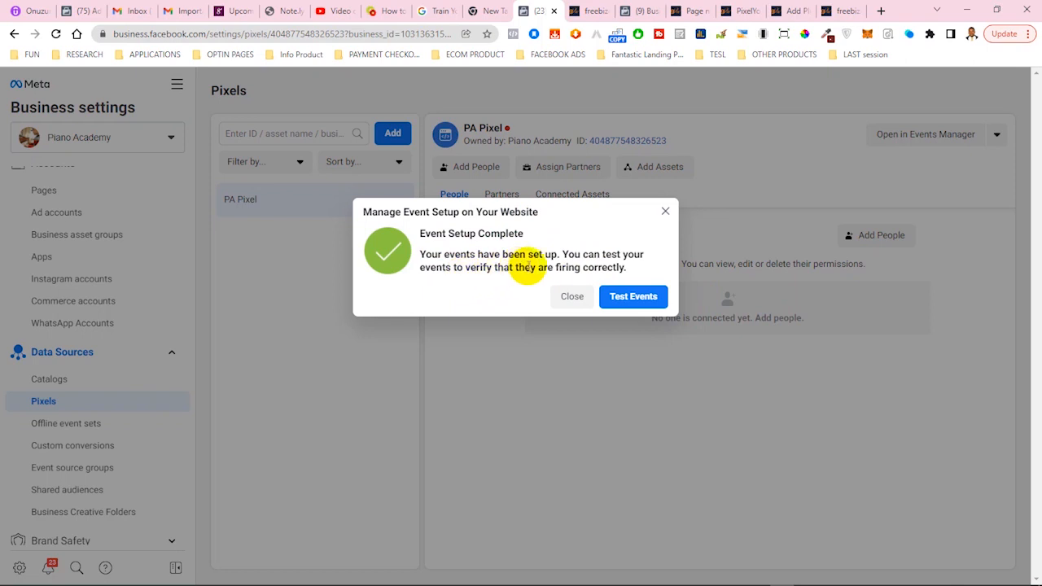
pyautogui.click(632, 298)
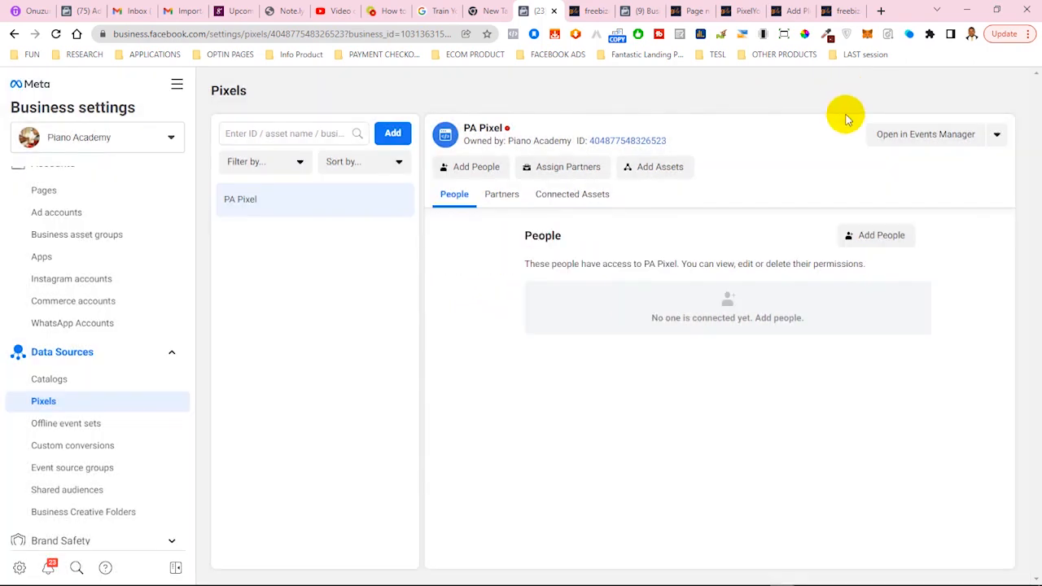
pyautogui.click(589, 11)
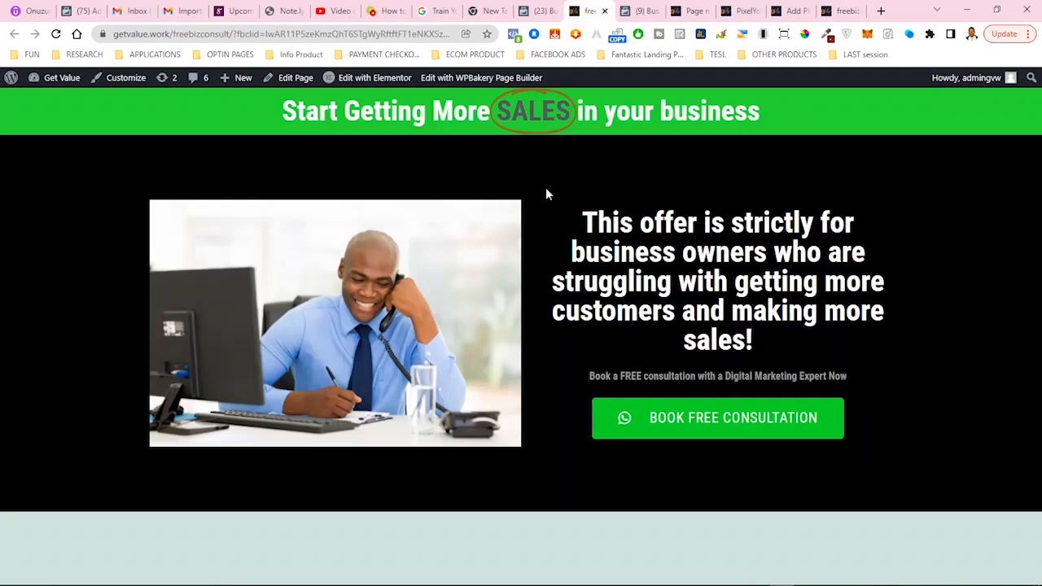
pyautogui.click(55, 34)
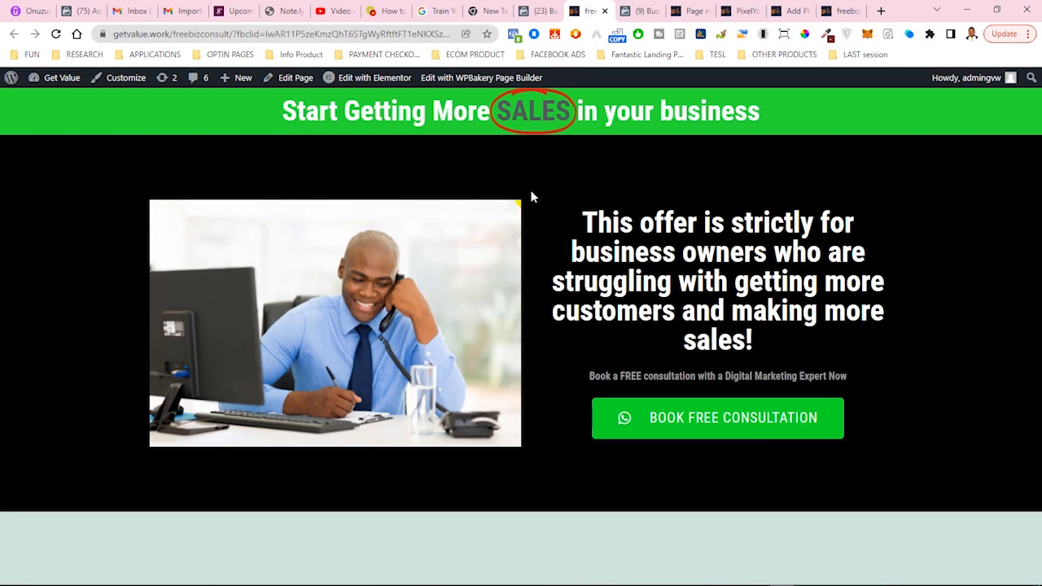
pyautogui.click(748, 432)
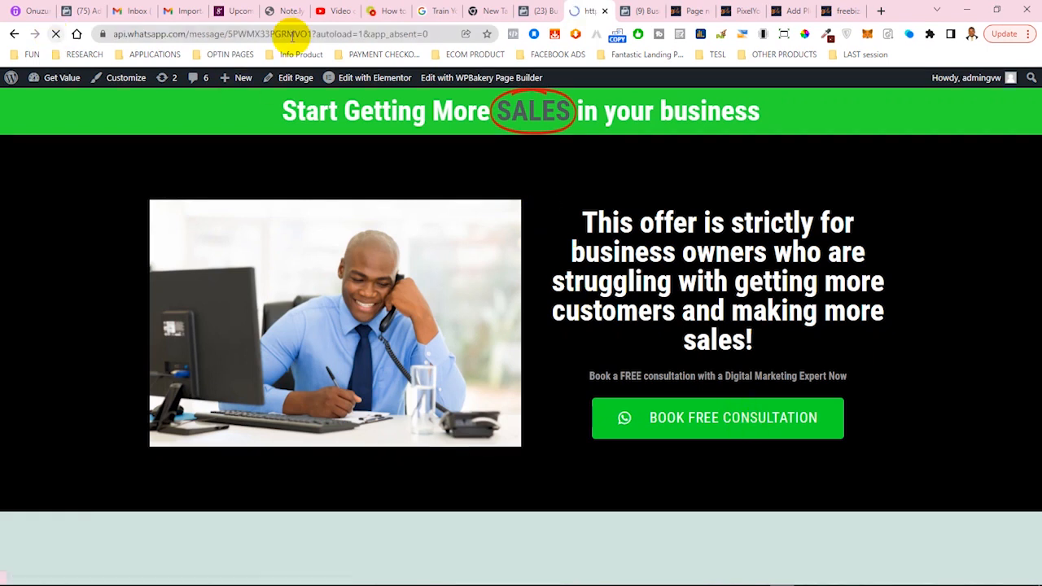
# Return to the Pixels page in Business settings and reload it to check the PA Pixel's activity status
pyautogui.click(530, 10)
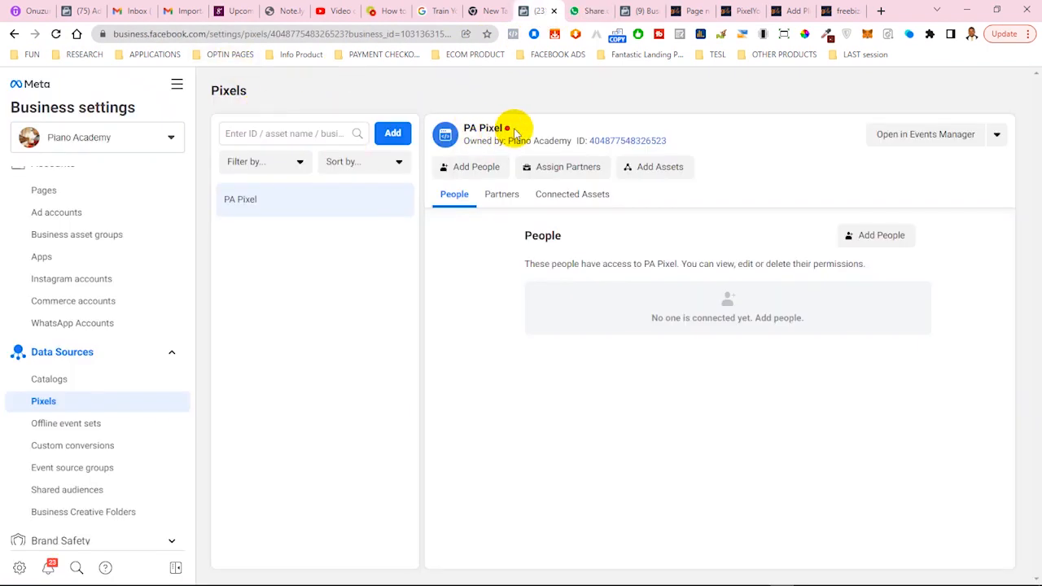
pyautogui.moveTo(508, 129)
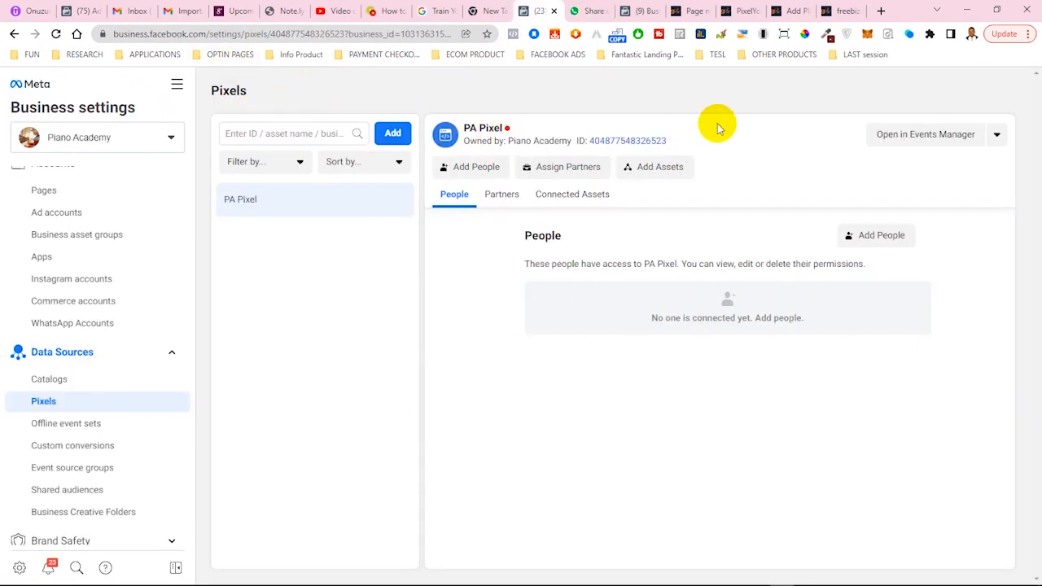
pyautogui.click(55, 34)
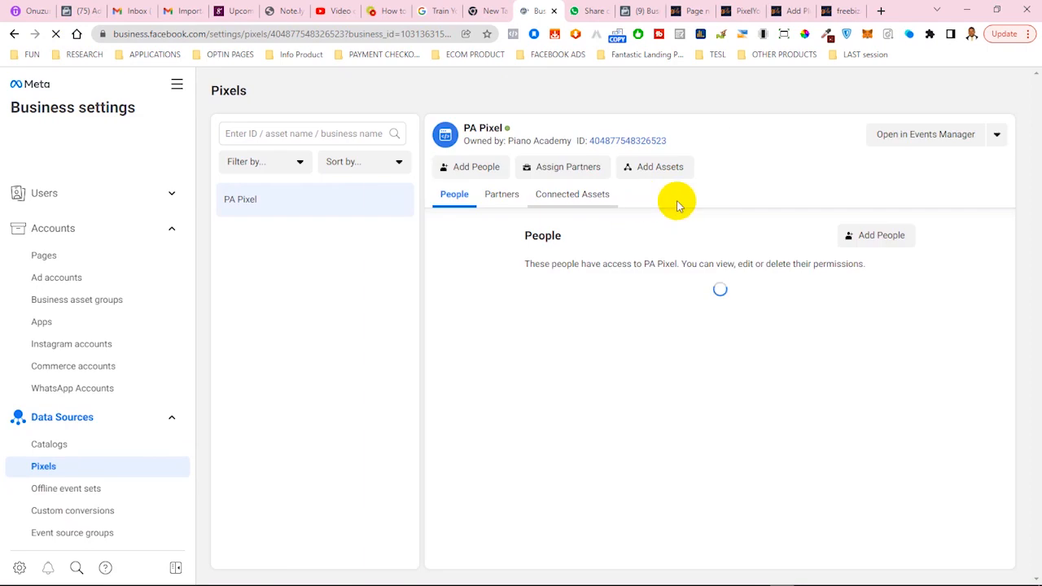
pyautogui.moveTo(506, 130)
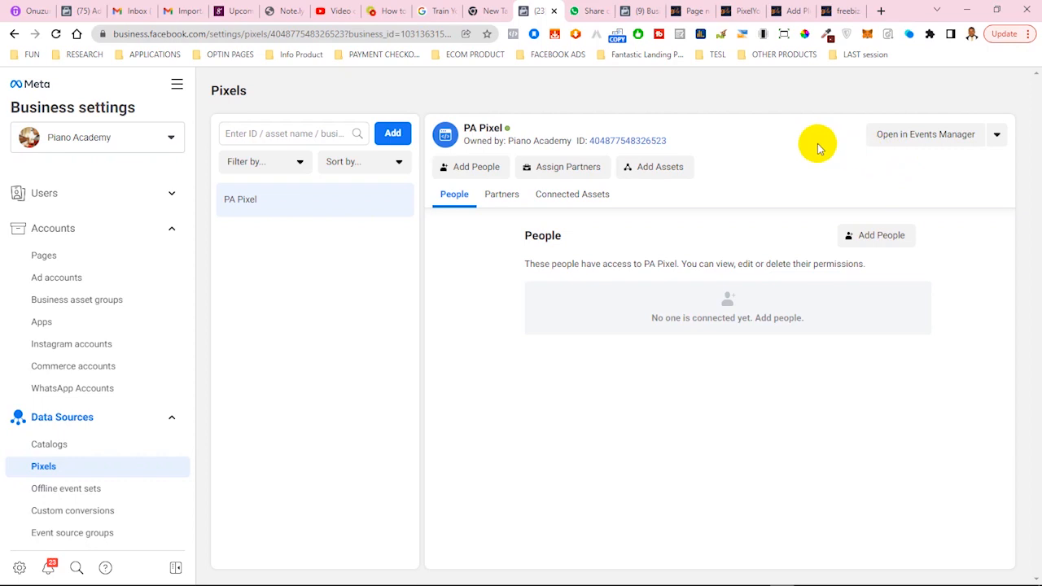
# Open the PA Pixel in Events Manager, examine its overview and event list, and return to Business settings
pyautogui.click(938, 140)
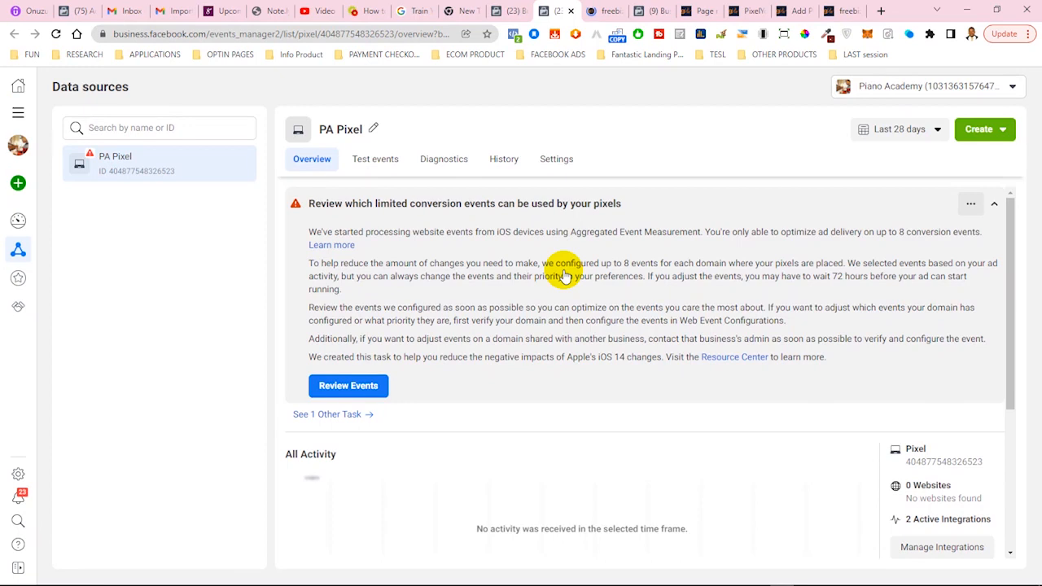
pyautogui.scroll(-3, 564, 276)
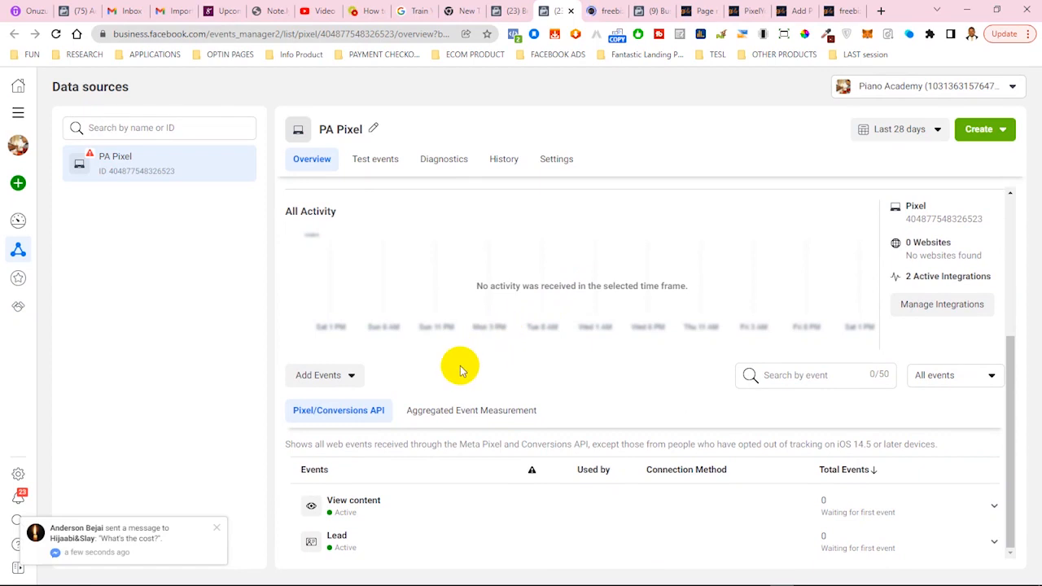
pyautogui.scroll(3, 492, 348)
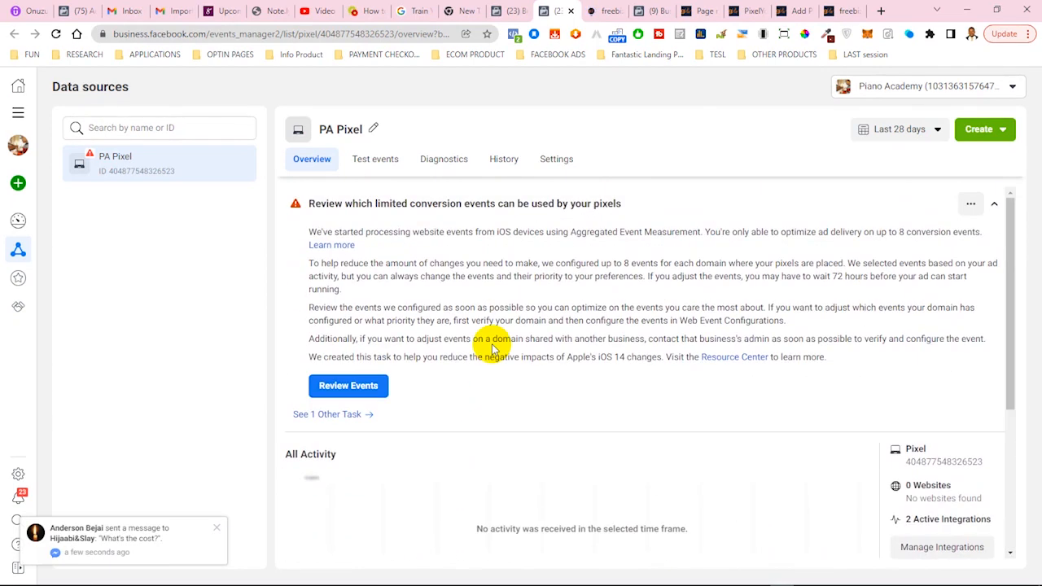
pyautogui.click(506, 11)
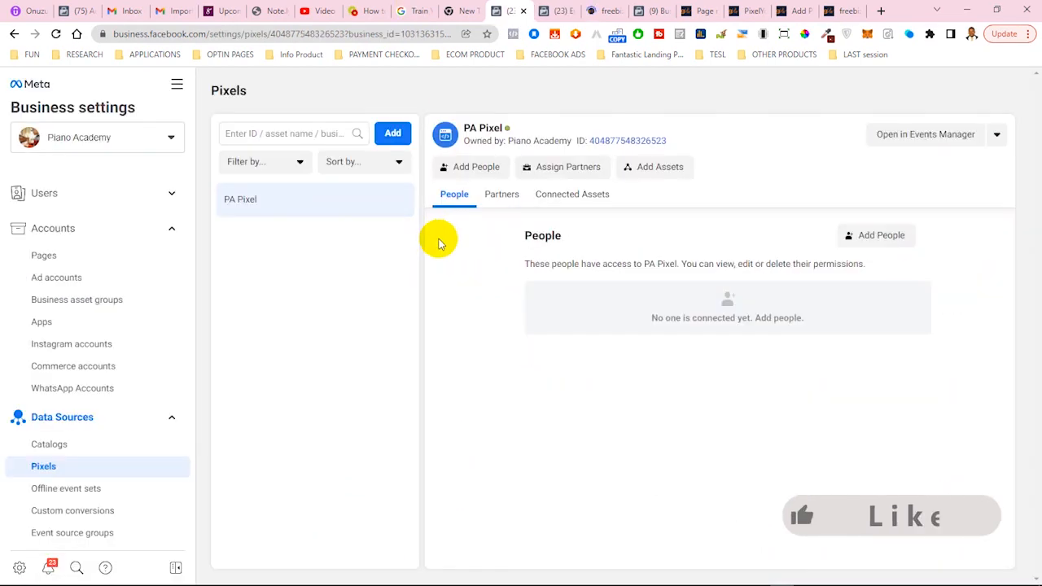